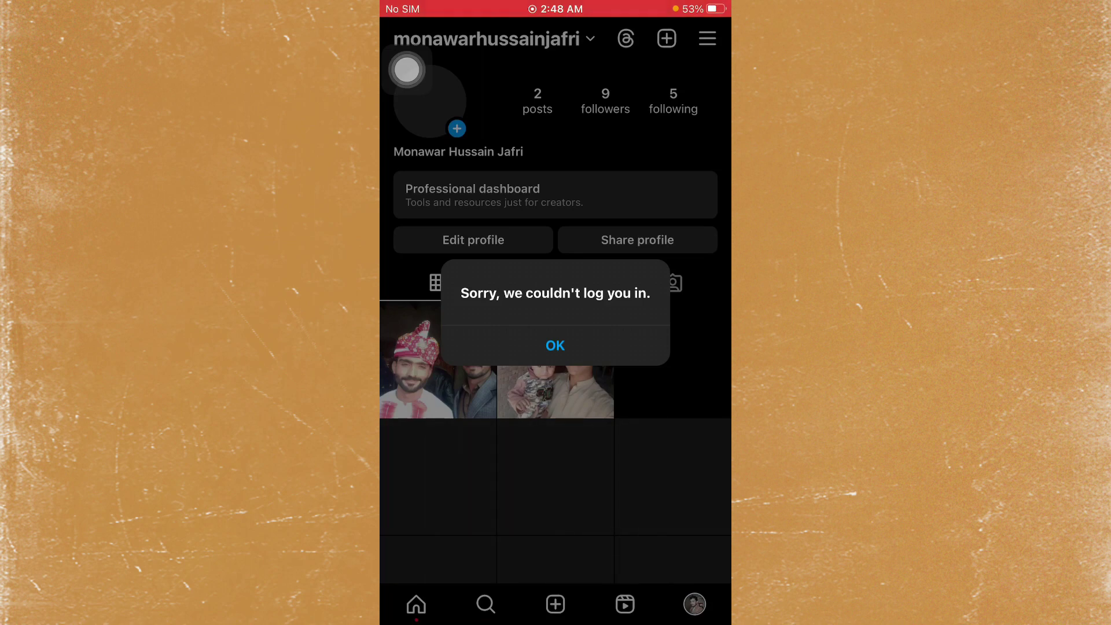
Step: Dismiss Instagram's 'couldn't log you in' alert twice after viewing the logged-in accounts list
{"action": "left_click", "coordinate": [555, 344]}
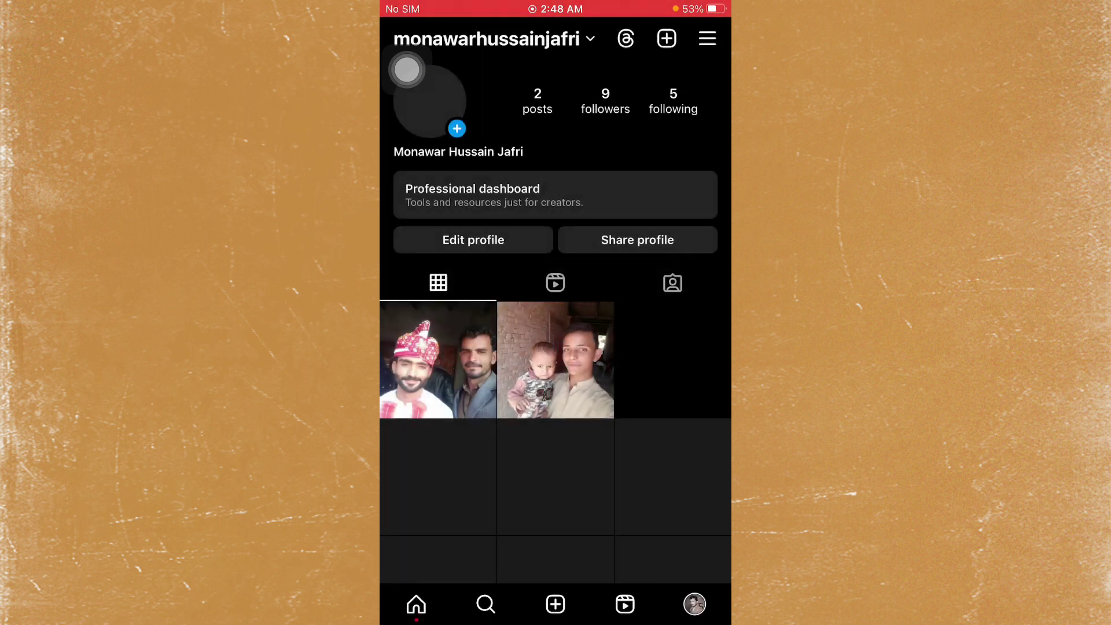
{"action": "left_click", "coordinate": [486, 38]}
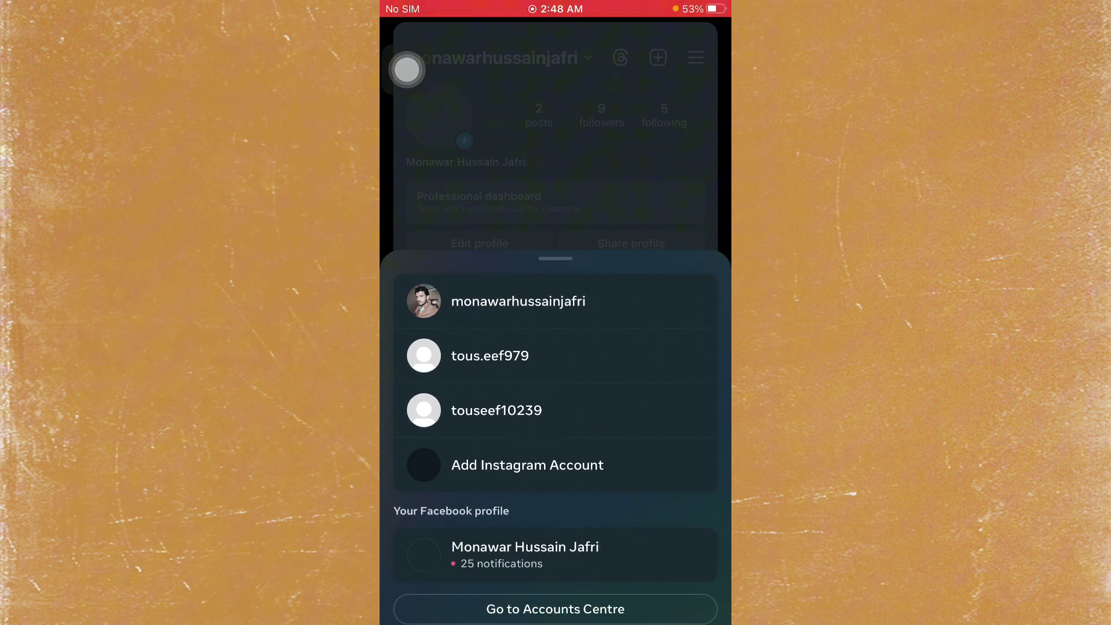
{"action": "left_click", "coordinate": [406, 70]}
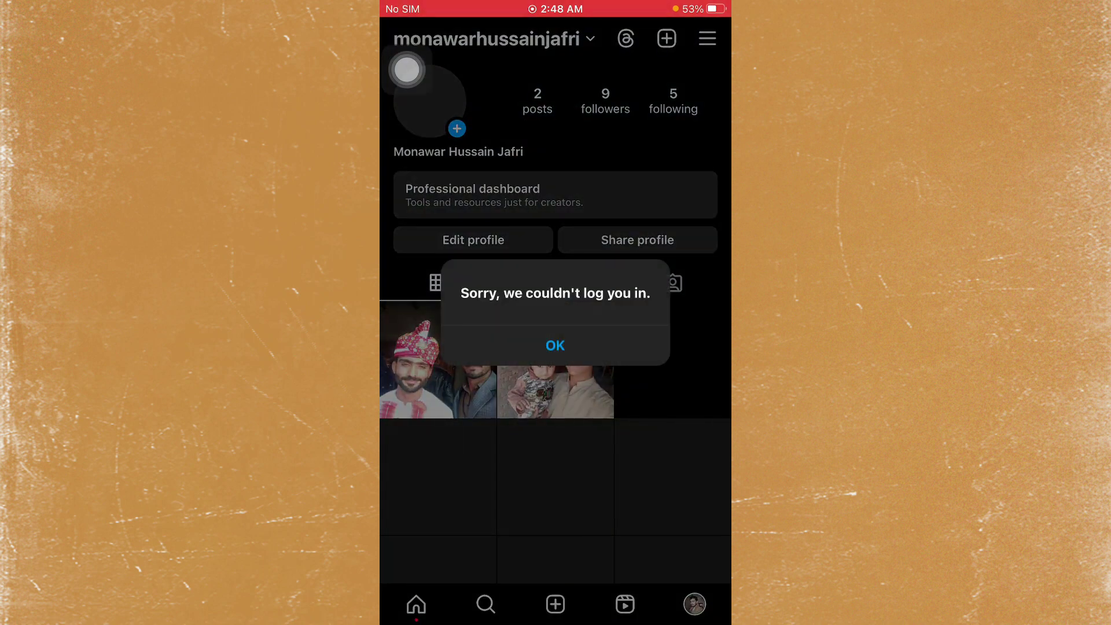
{"action": "left_click", "coordinate": [555, 344]}
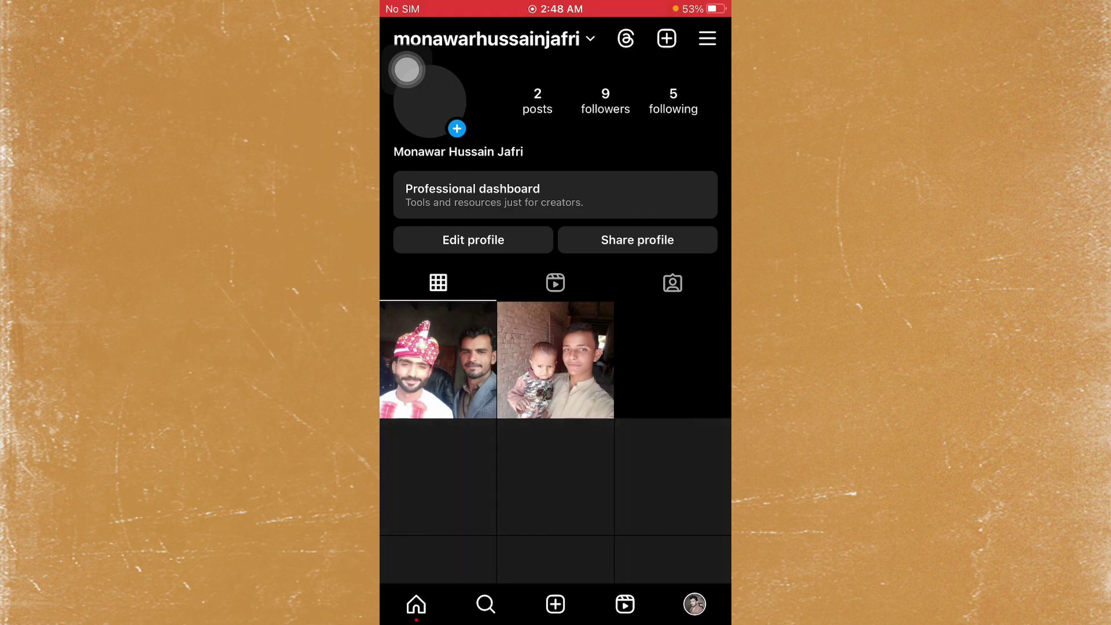
Step: Close Instagram and connect Wi-Fi to the Tenda_58BA08 network in Settings
{"action": "left_click_drag", "start_coordinate": [555, 618], "coordinate": [555, 53]}
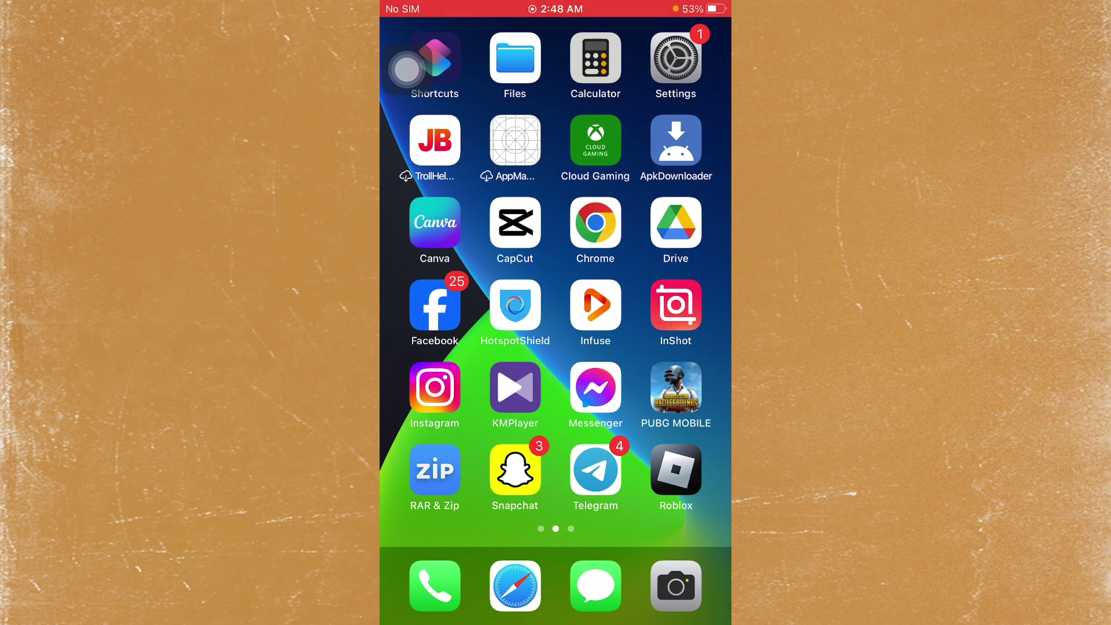
{"action": "mouse_move", "coordinate": [451, 348]}
{"action": "left_mouse_down"}
{"action": "mouse_move", "coordinate": [677, 347]}
{"action": "mouse_move", "coordinate": [452, 347]}
{"action": "left_mouse_up"}
{"action": "left_click", "coordinate": [676, 59]}
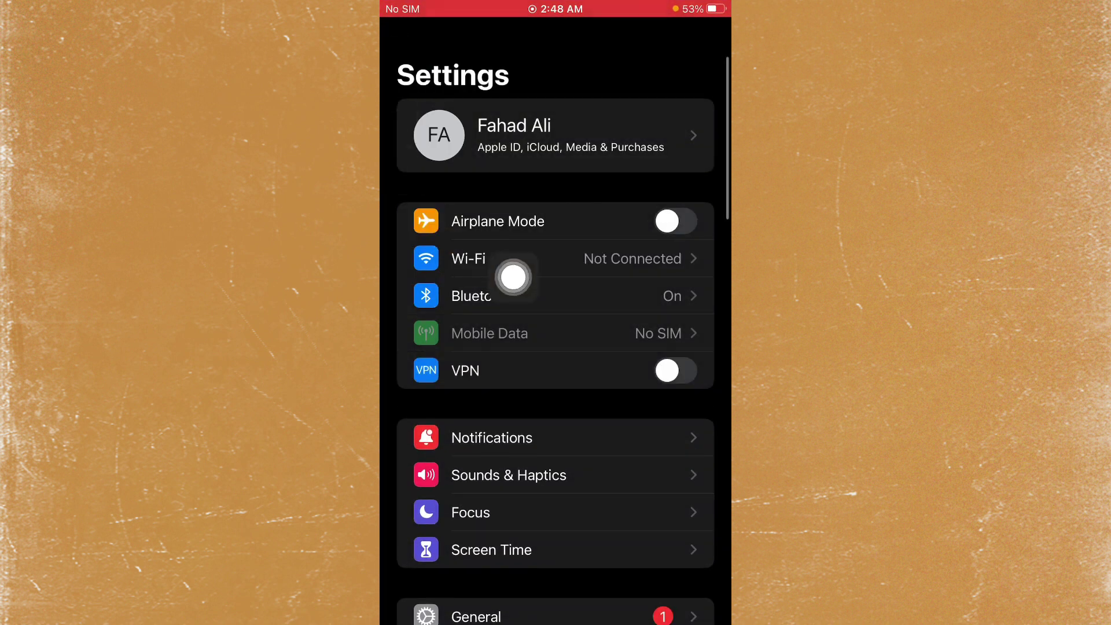
{"action": "left_click", "coordinate": [703, 260]}
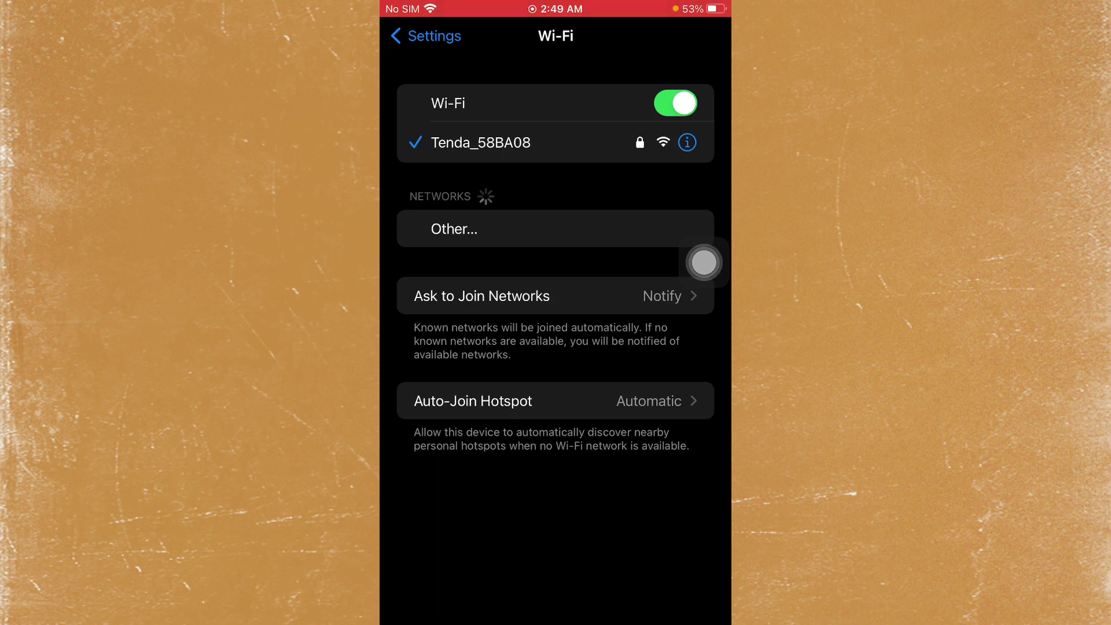
{"action": "left_click", "coordinate": [426, 36]}
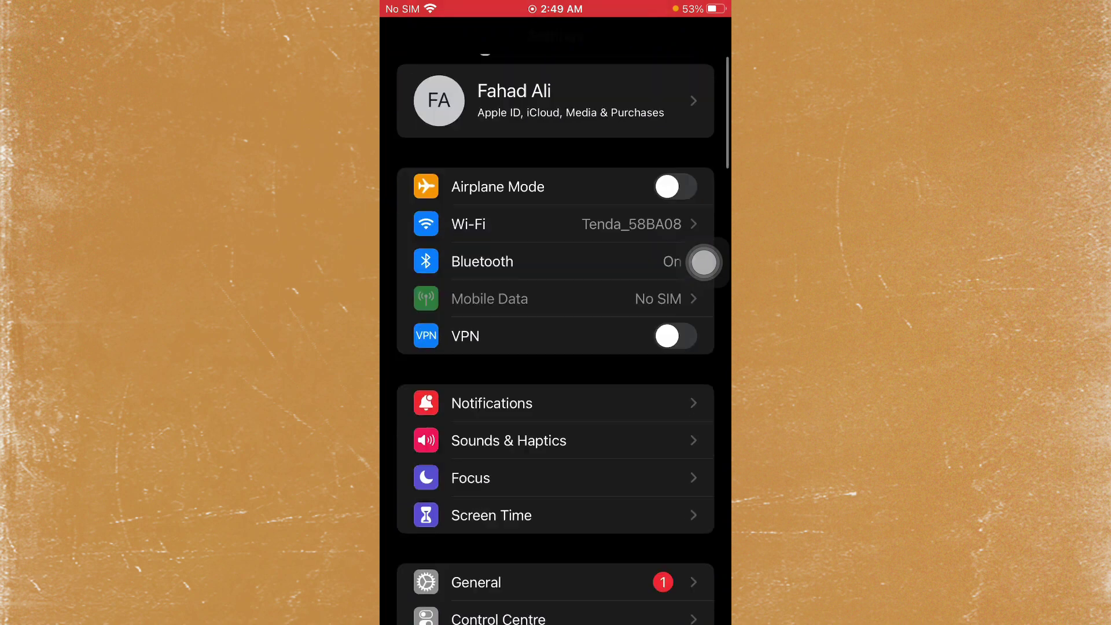
{"action": "scroll", "coordinate": [555, 347], "scroll_direction": "down", "scroll_amount": 5}
Step: In General, check that VPN & Device Management shows VPN not connected
{"action": "left_click", "coordinate": [600, 326]}
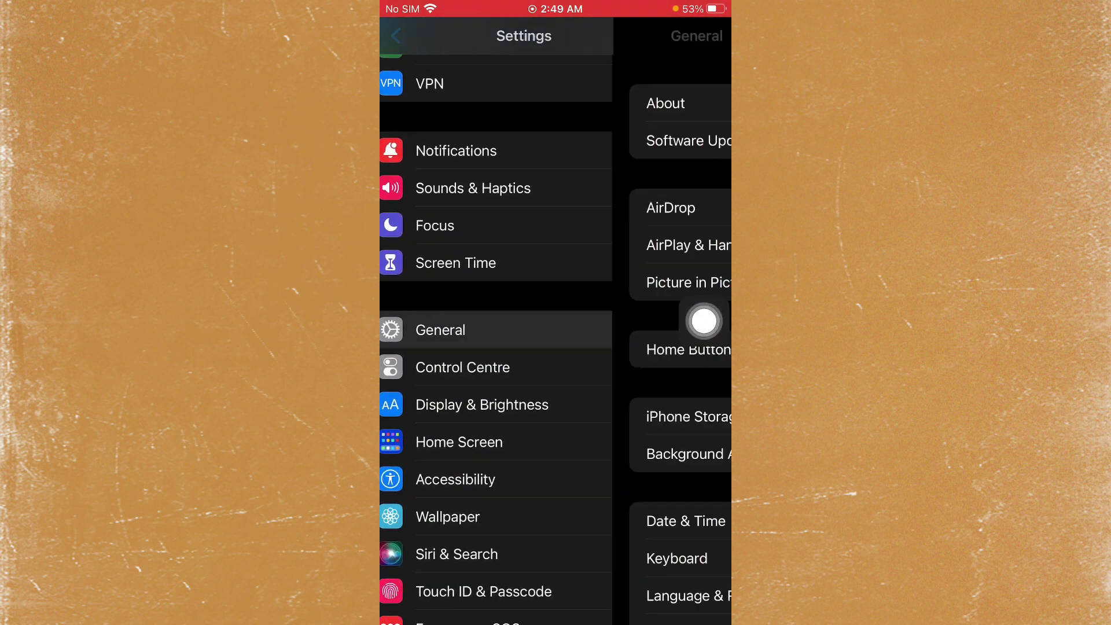
{"action": "scroll", "coordinate": [704, 322], "scroll_direction": "down", "scroll_amount": 5}
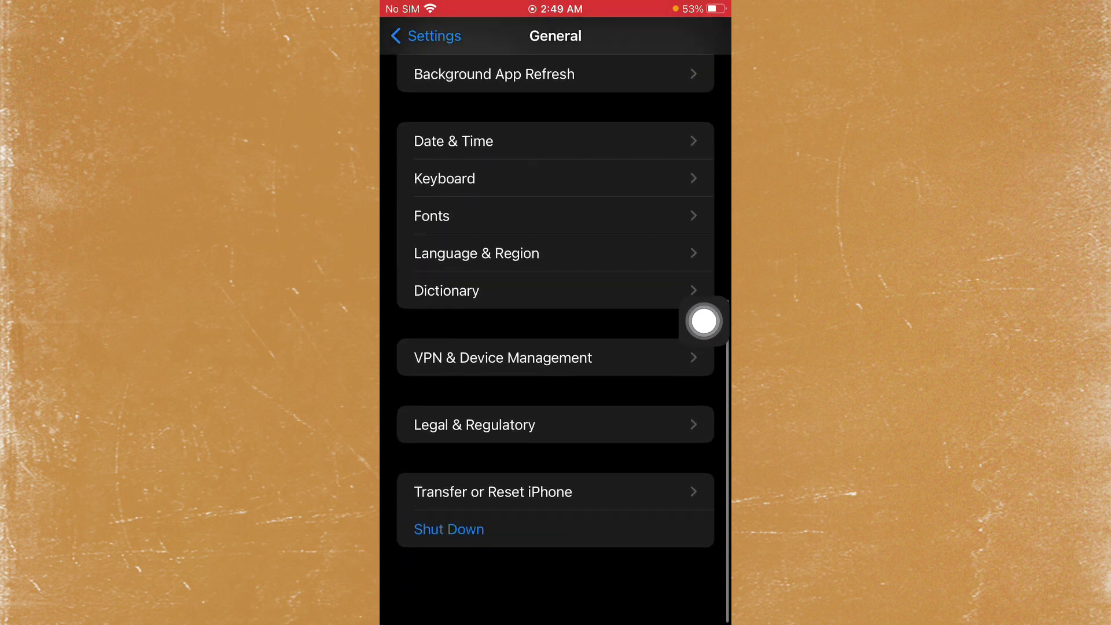
{"action": "left_click", "coordinate": [625, 402]}
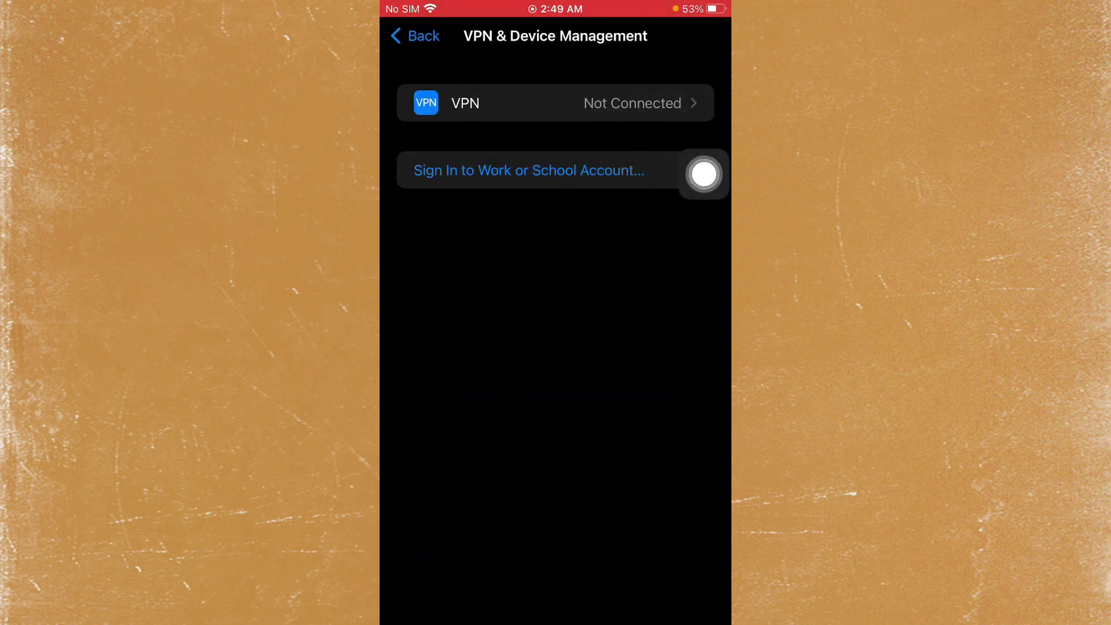
{"action": "left_click", "coordinate": [416, 35]}
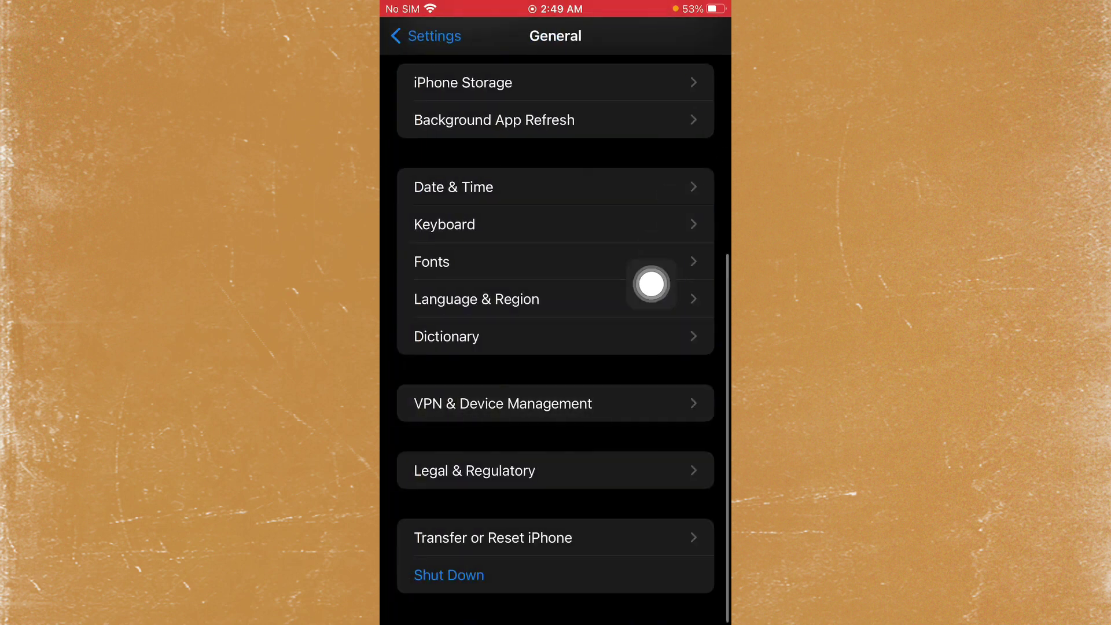
{"action": "scroll", "coordinate": [677, 408], "scroll_direction": "up", "scroll_amount": 1}
Step: Choose a reset option under Transfer or Reset iPhone, then cancel the passcode prompt
{"action": "left_click", "coordinate": [704, 540]}
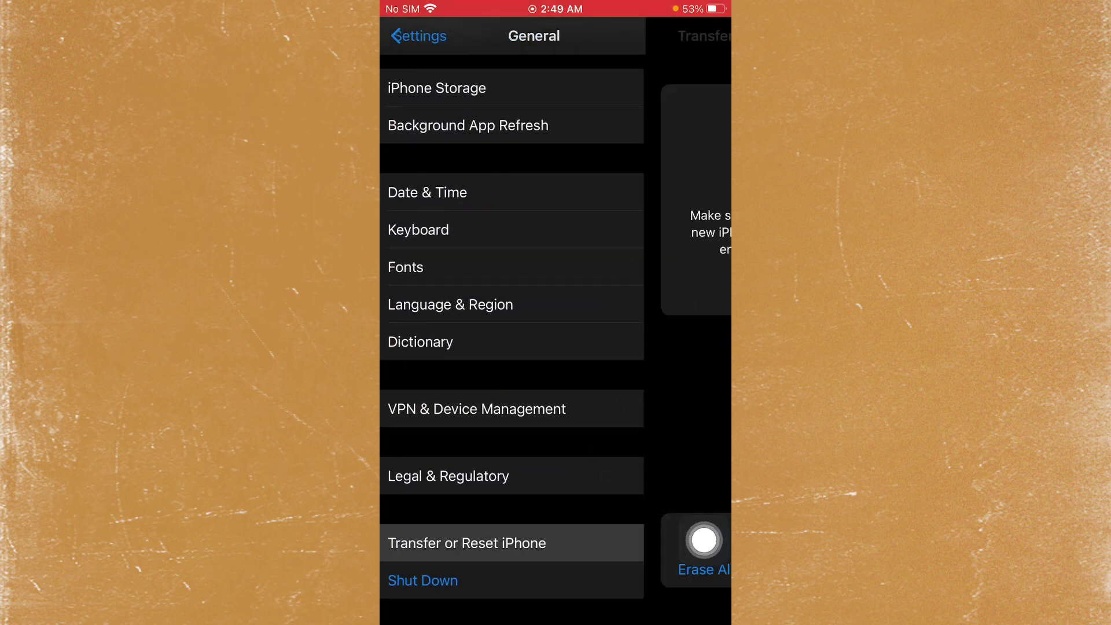
{"action": "left_click", "coordinate": [580, 528]}
{"action": "left_click", "coordinate": [555, 441]}
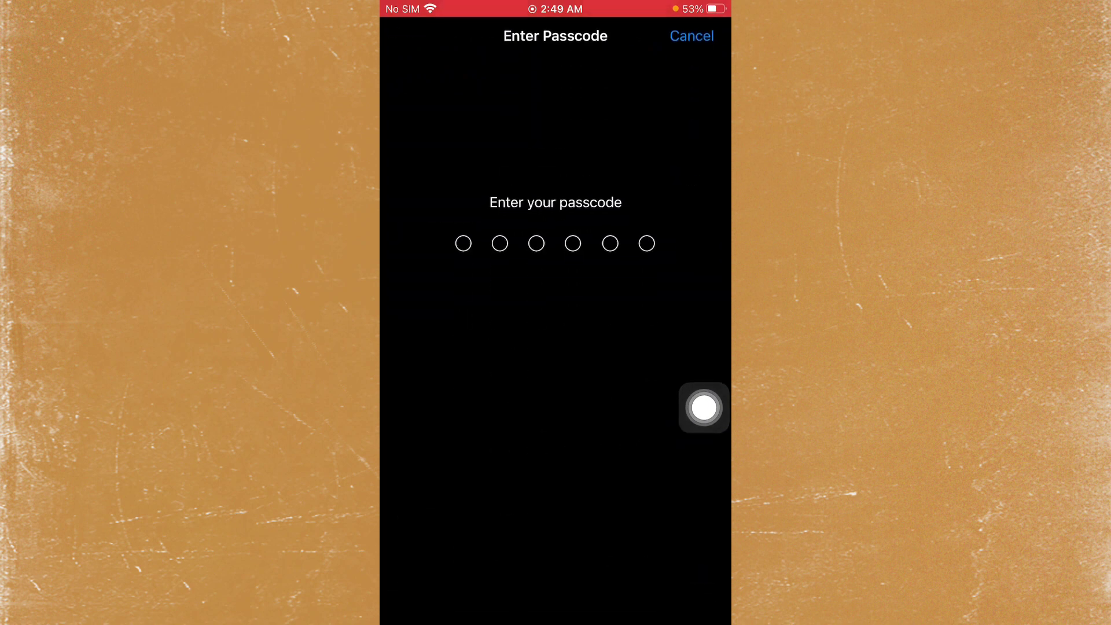
{"action": "key", "text": "Escape"}
{"action": "key", "text": "Escape"}
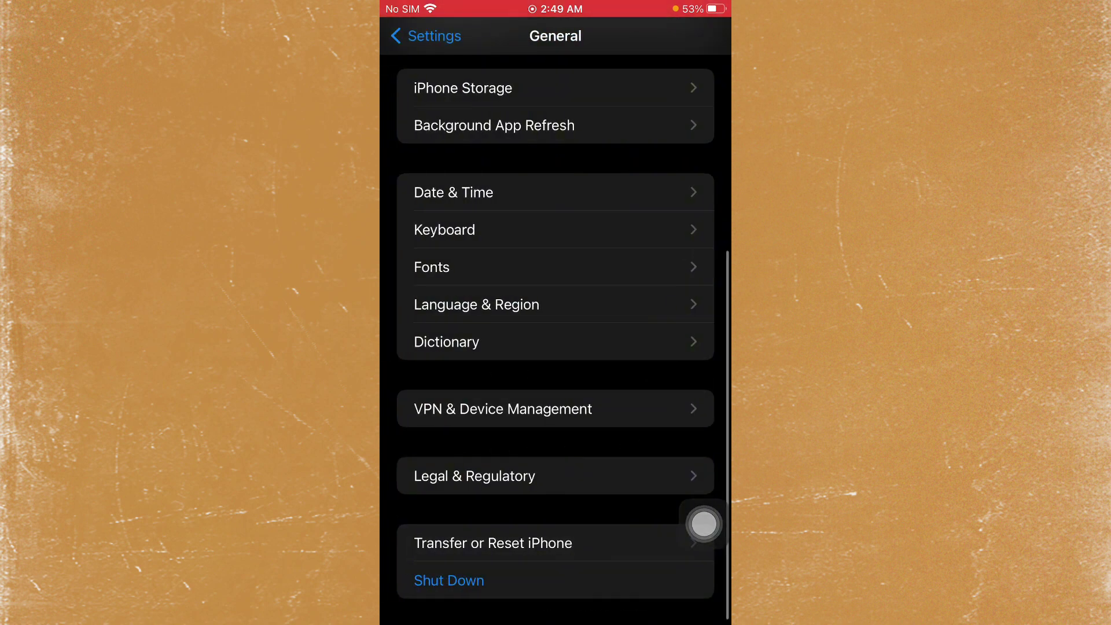
Step: Confirm Date & Time is set automatically, then return to General
{"action": "left_click", "coordinate": [676, 195]}
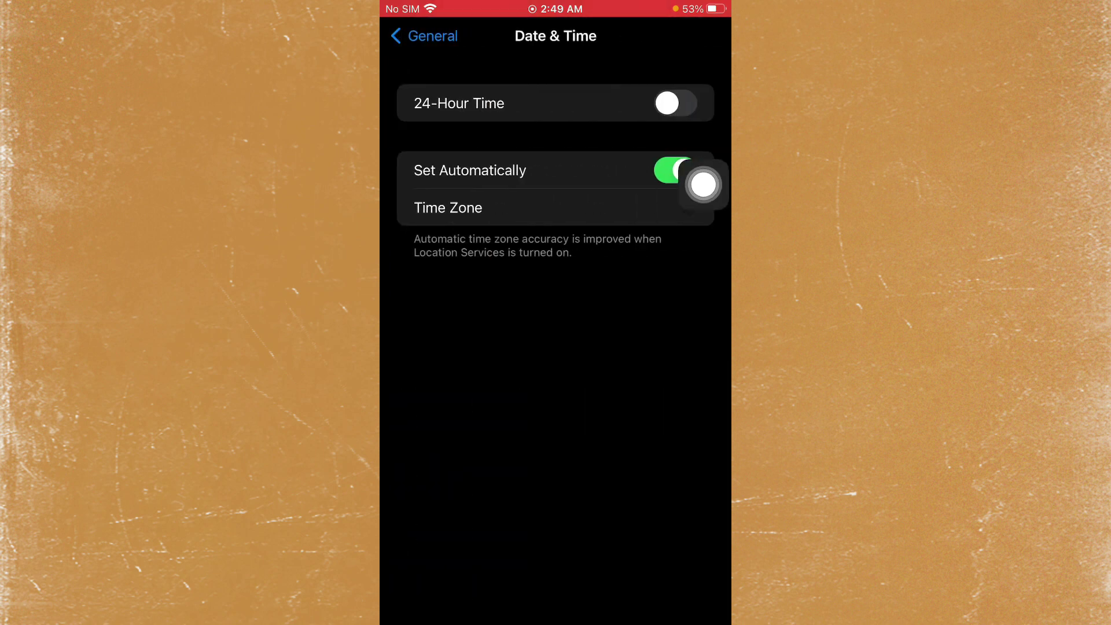
{"action": "left_click_drag", "start_coordinate": [649, 196], "coordinate": [703, 215]}
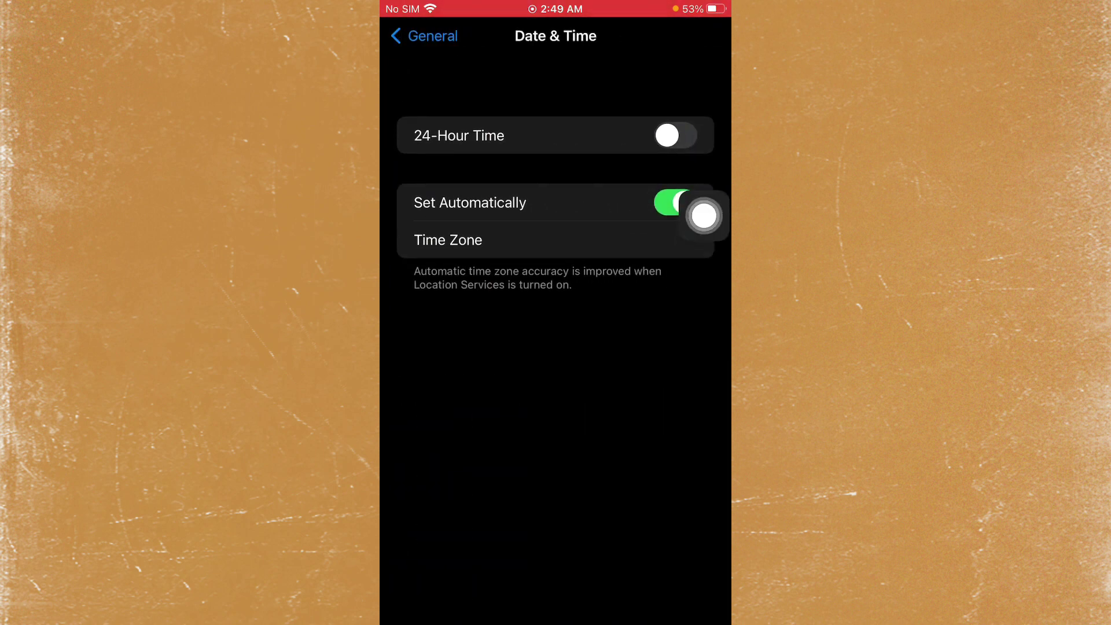
{"action": "key", "text": "Escape"}
{"action": "scroll", "coordinate": [703, 216], "scroll_direction": "up", "scroll_amount": 2}
{"action": "scroll", "coordinate": [638, 298], "scroll_direction": "down", "scroll_amount": 2}
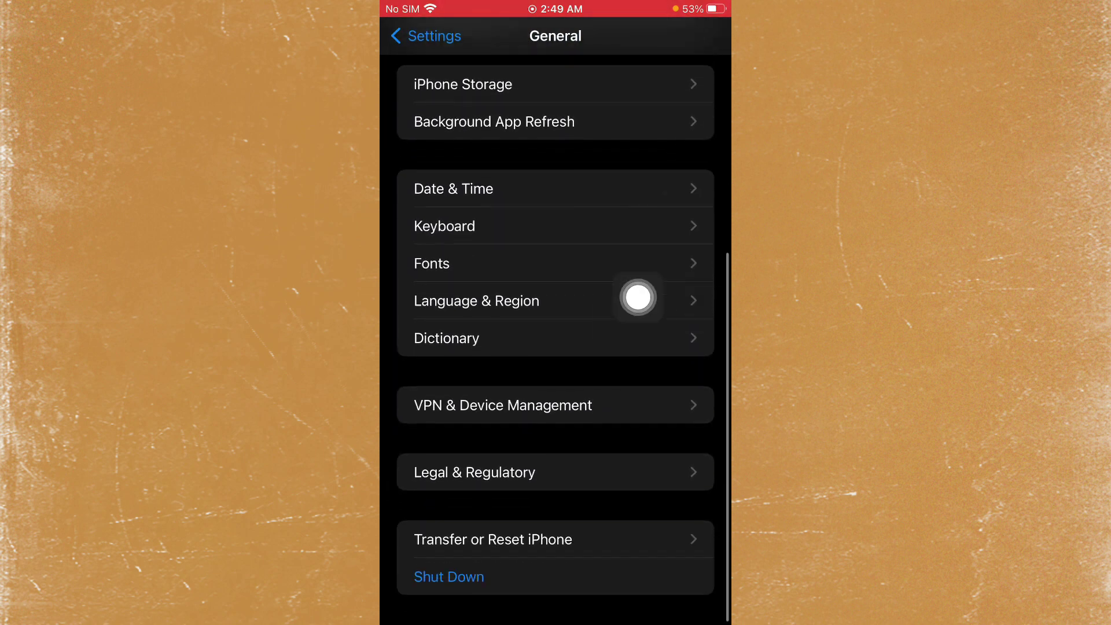
Step: Open the region list in Language & Region and cancel, keeping Pakistan
{"action": "left_click", "coordinate": [703, 293]}
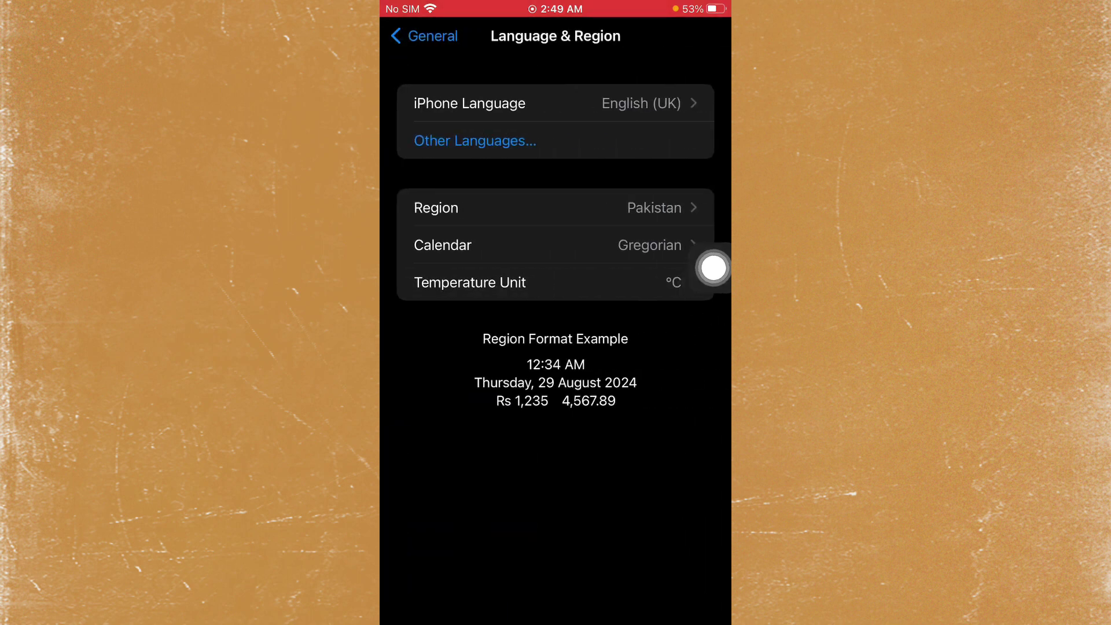
{"action": "left_click", "coordinate": [703, 211]}
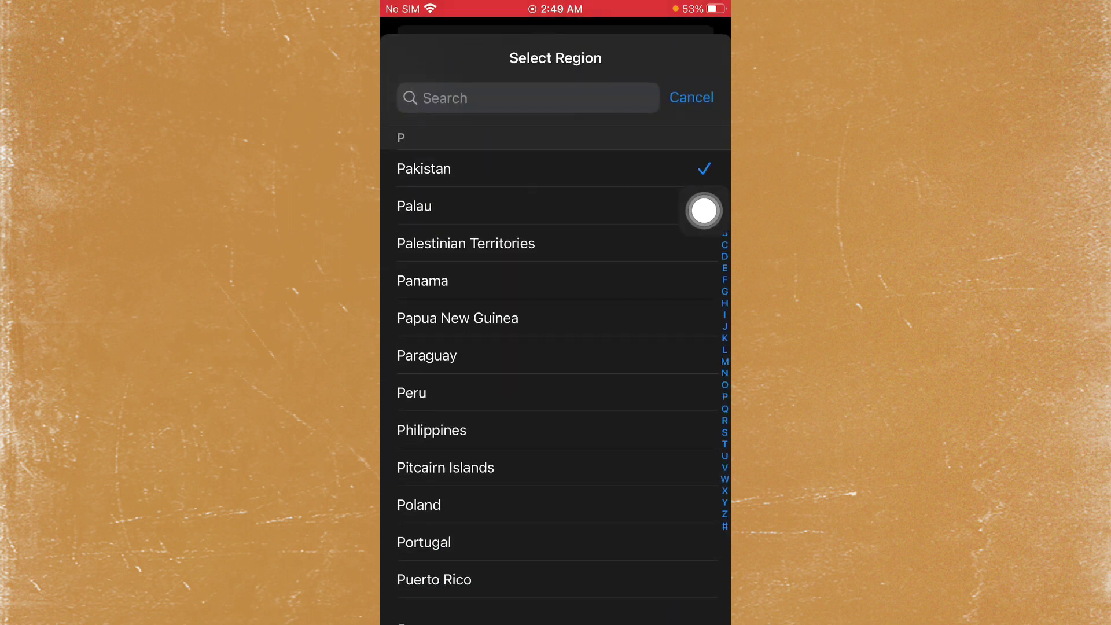
{"action": "left_click", "coordinate": [692, 97]}
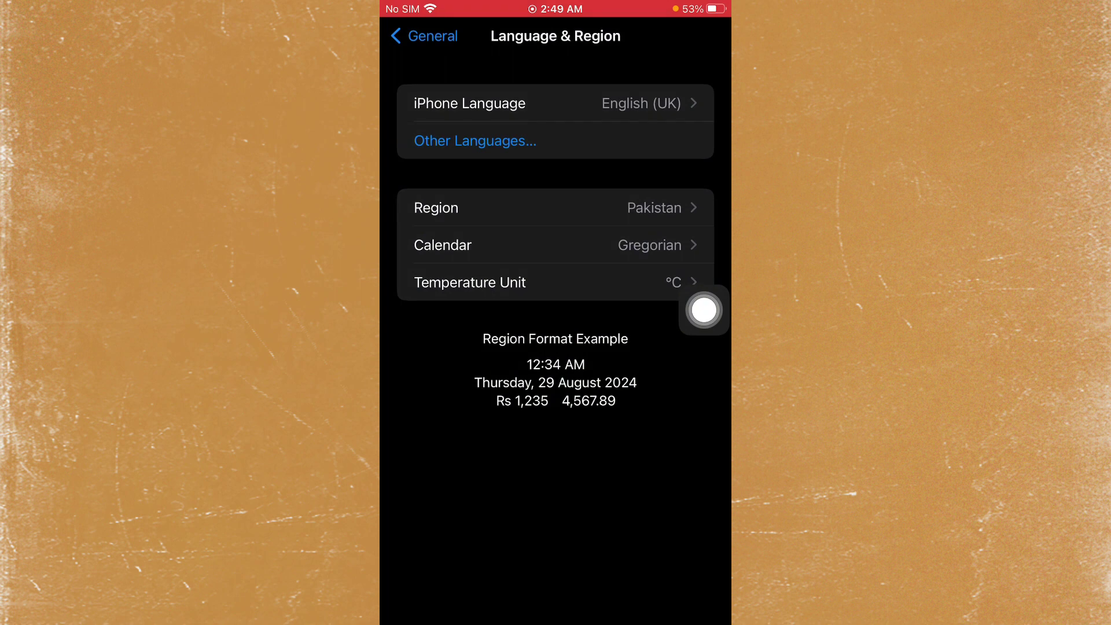
{"action": "left_click", "coordinate": [425, 36]}
{"action": "scroll", "coordinate": [556, 347], "scroll_direction": "up", "scroll_amount": 5}
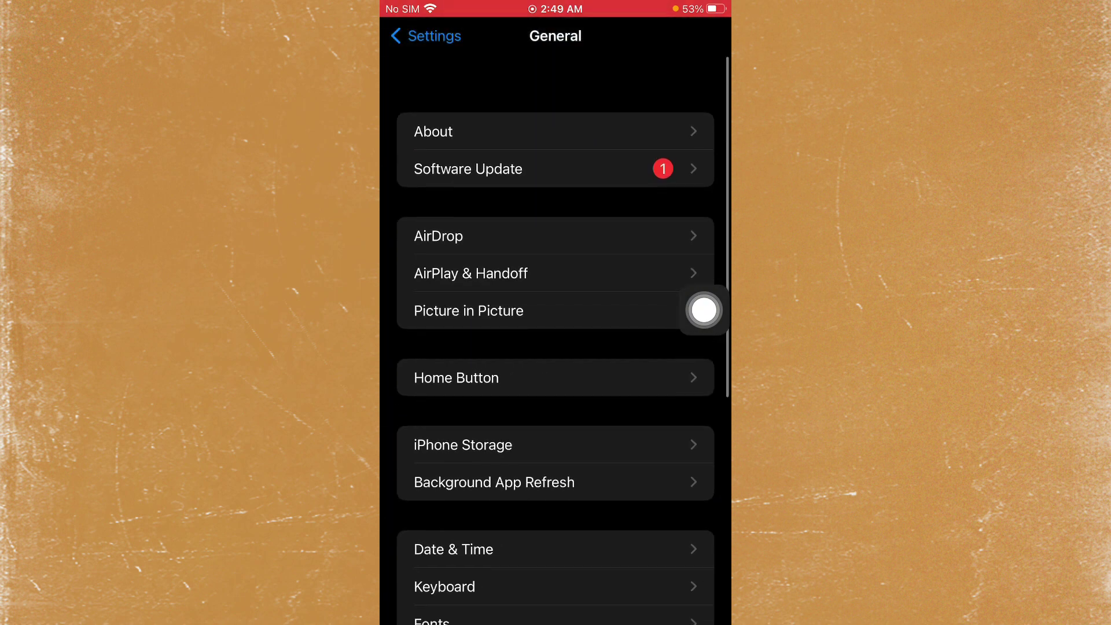
{"action": "scroll", "coordinate": [555, 348], "scroll_direction": "down", "scroll_amount": 2}
{"action": "scroll", "coordinate": [555, 348], "scroll_direction": "up", "scroll_amount": 2}
Step: Run Software Update, which finds iOS 15.8.2, then leave Settings for the home screen
{"action": "left_click_drag", "start_coordinate": [704, 311], "coordinate": [679, 209]}
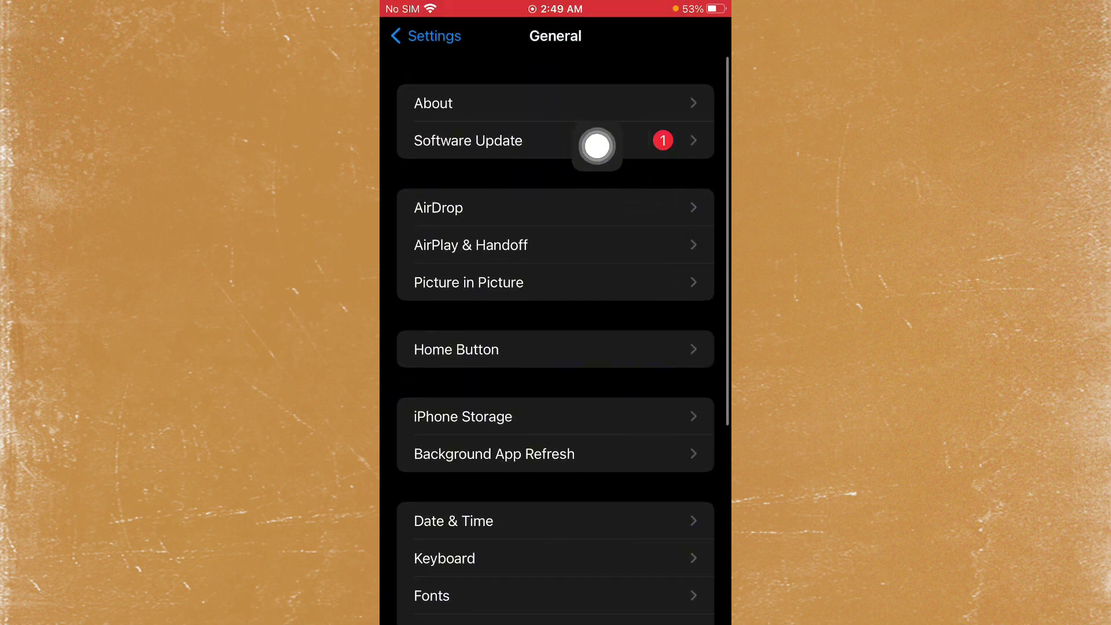
{"action": "left_click", "coordinate": [704, 165]}
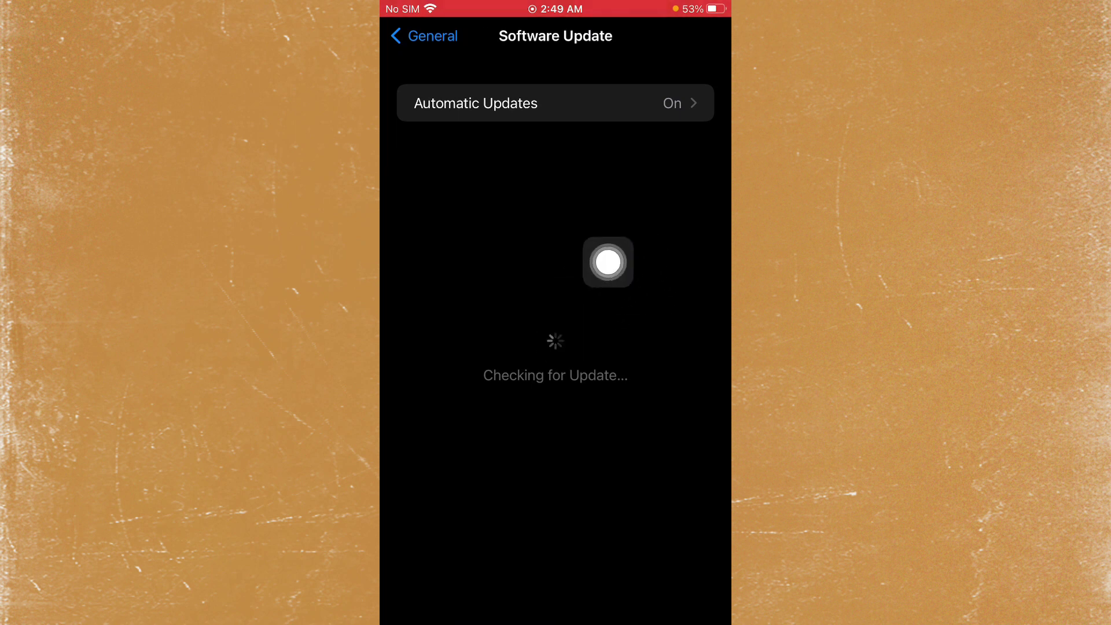
{"action": "left_click_drag", "start_coordinate": [582, 485], "coordinate": [704, 485]}
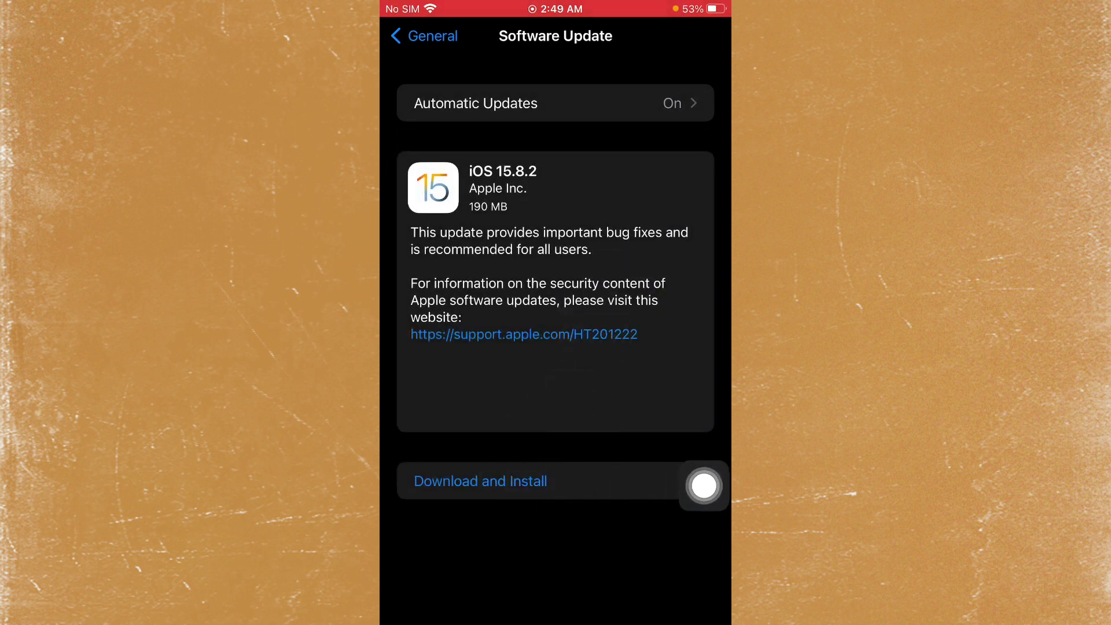
{"action": "key", "text": "super"}
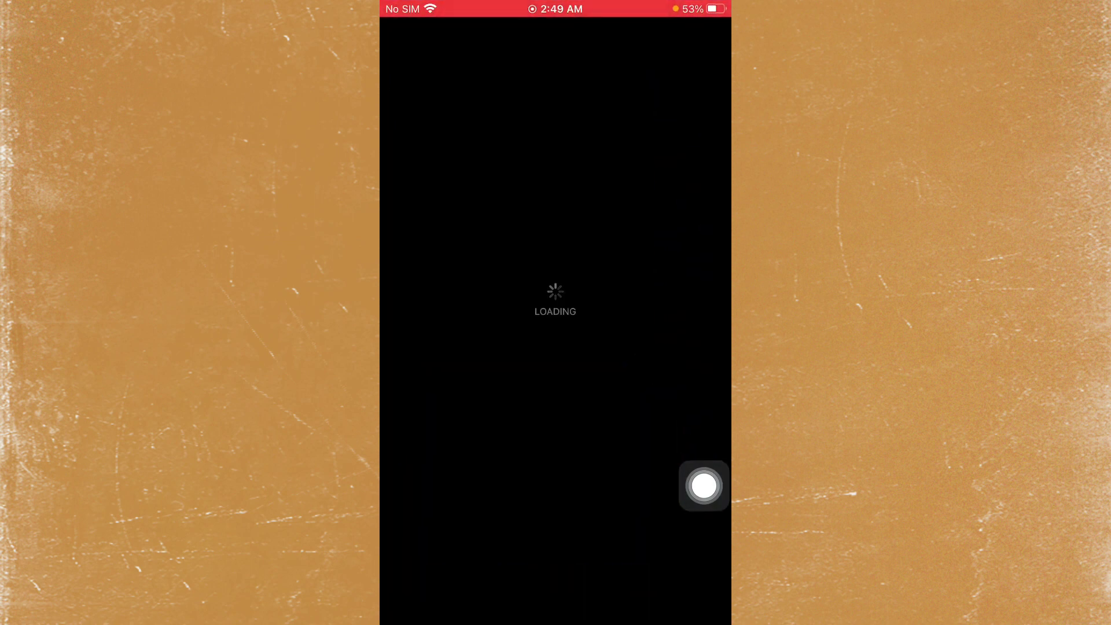
Step: Search the App Store for 'instagram' and start updating Instagram
{"action": "left_click", "coordinate": [555, 114]}
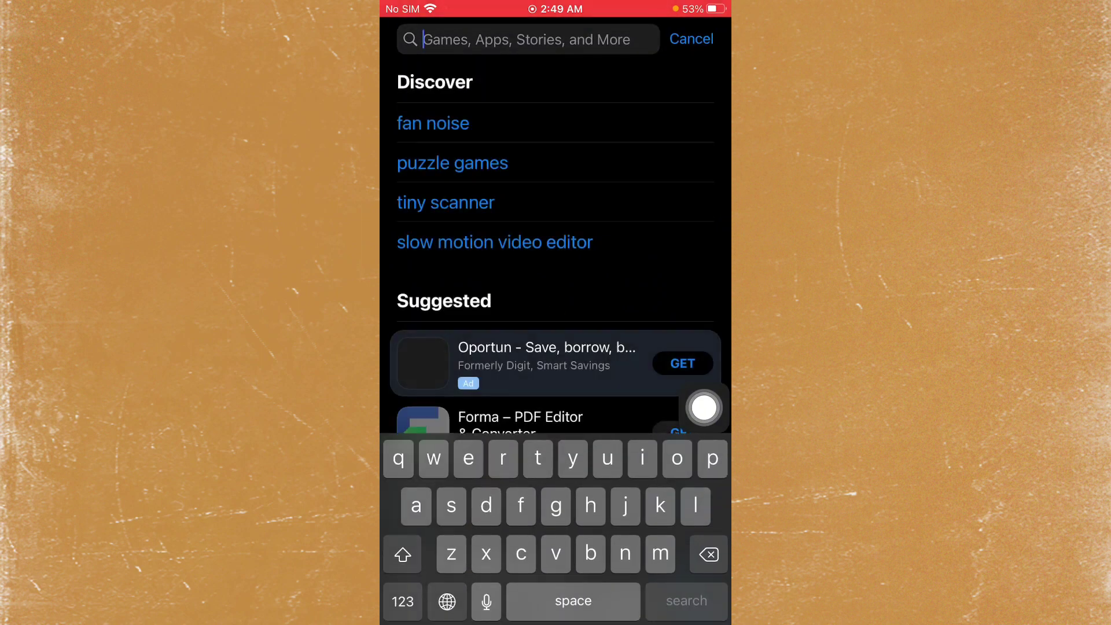
{"action": "type", "text": "i"}
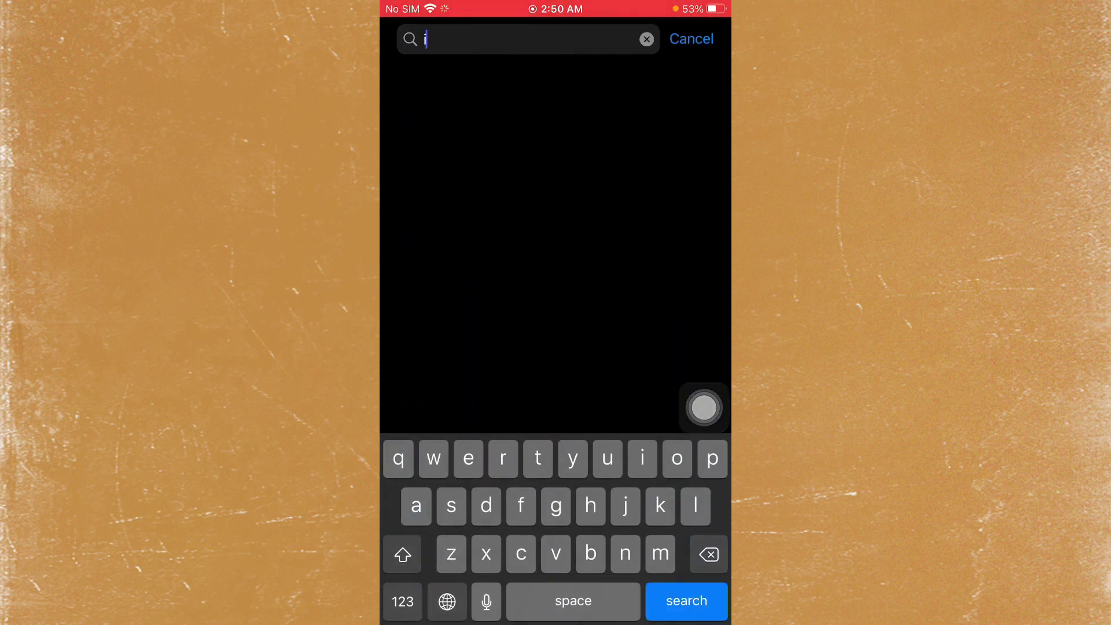
{"action": "type", "text": "nst"}
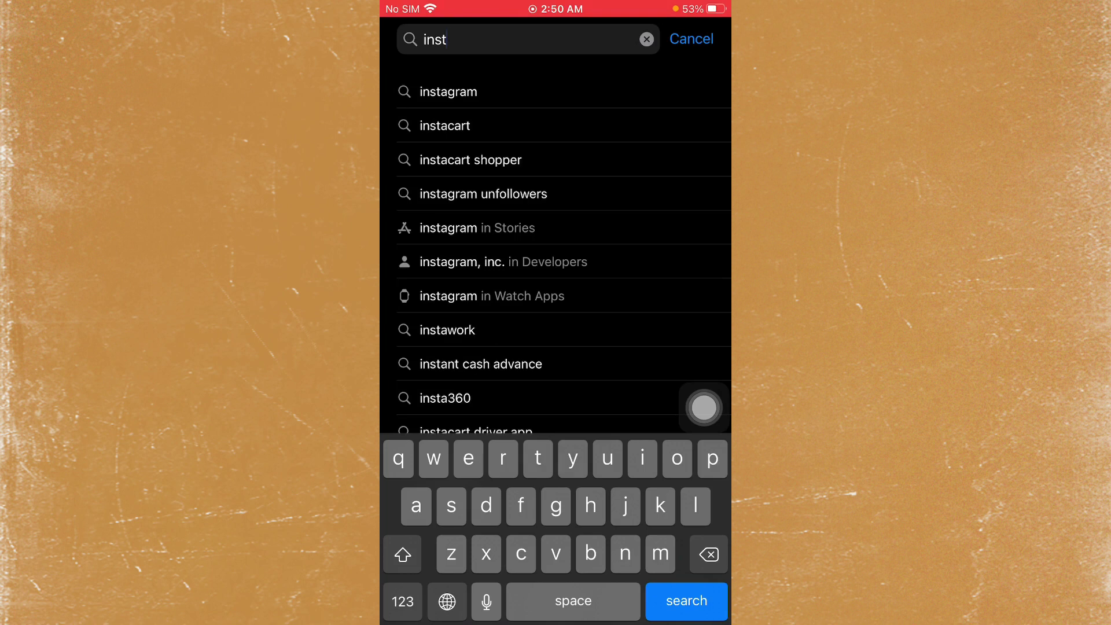
{"action": "left_click", "coordinate": [448, 91]}
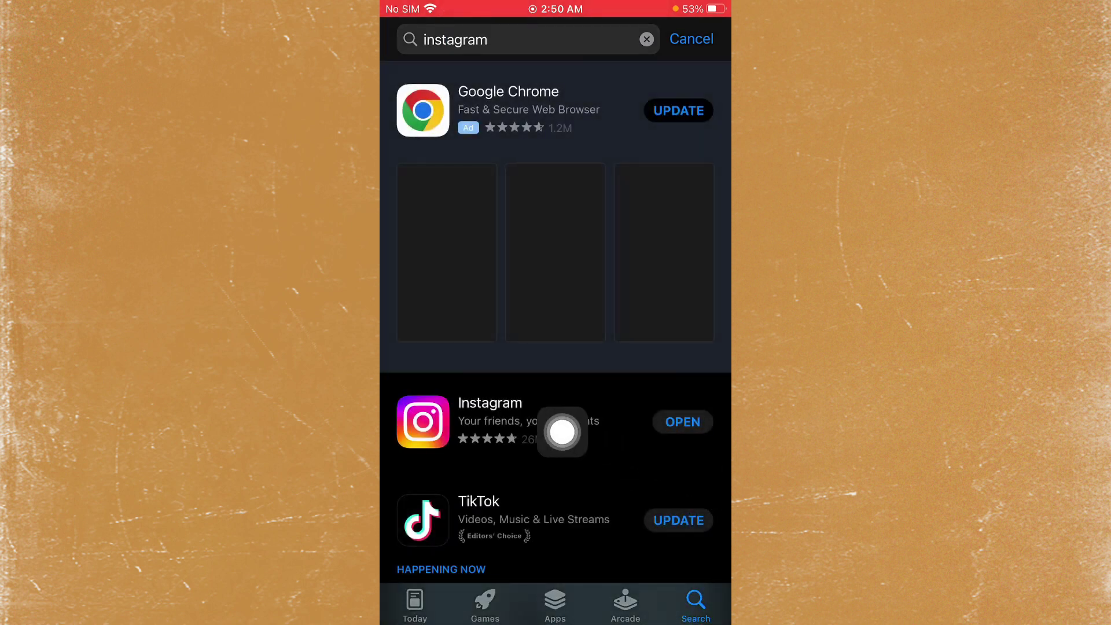
{"action": "left_click", "coordinate": [703, 425]}
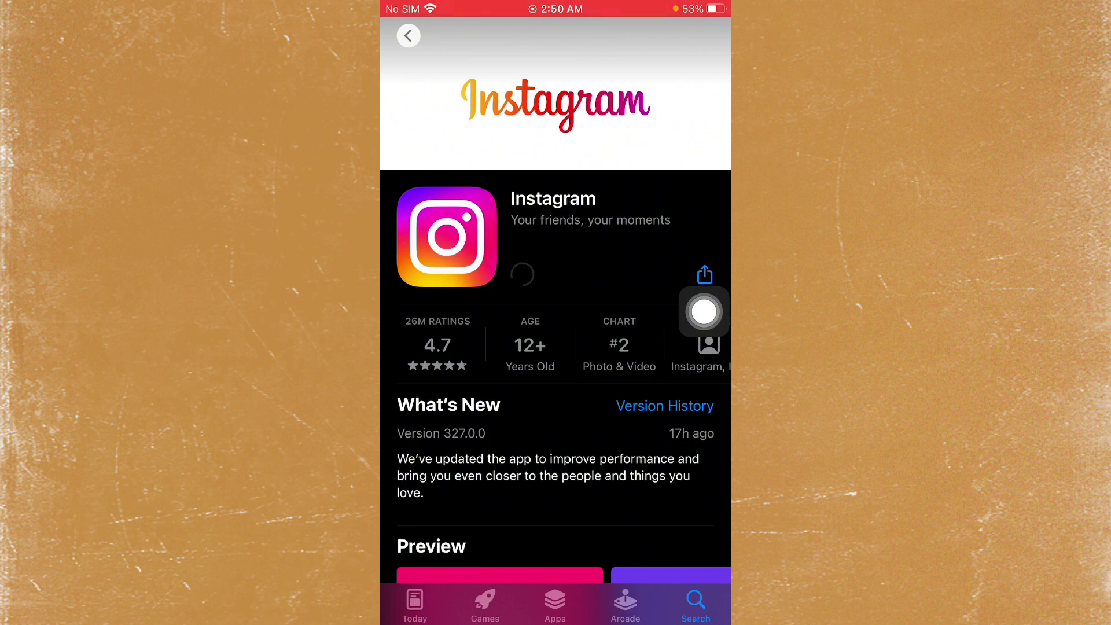
{"action": "key", "text": "super"}
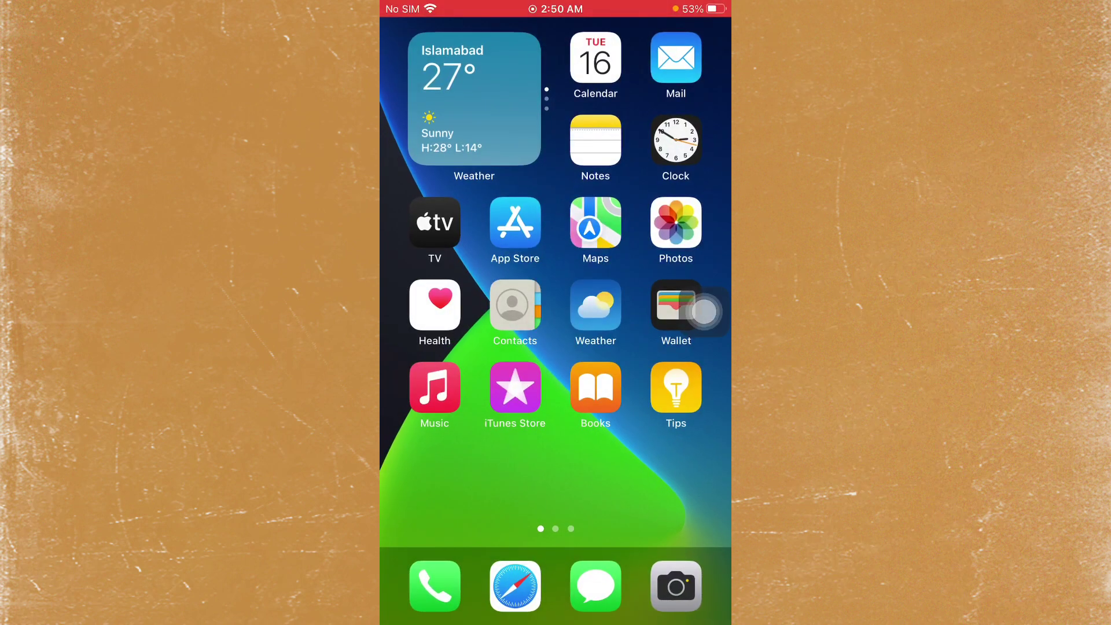
Step: Open Settings > General > iPhone Storage from the second home screen page
{"action": "left_click_drag", "start_coordinate": [660, 391], "coordinate": [434, 390]}
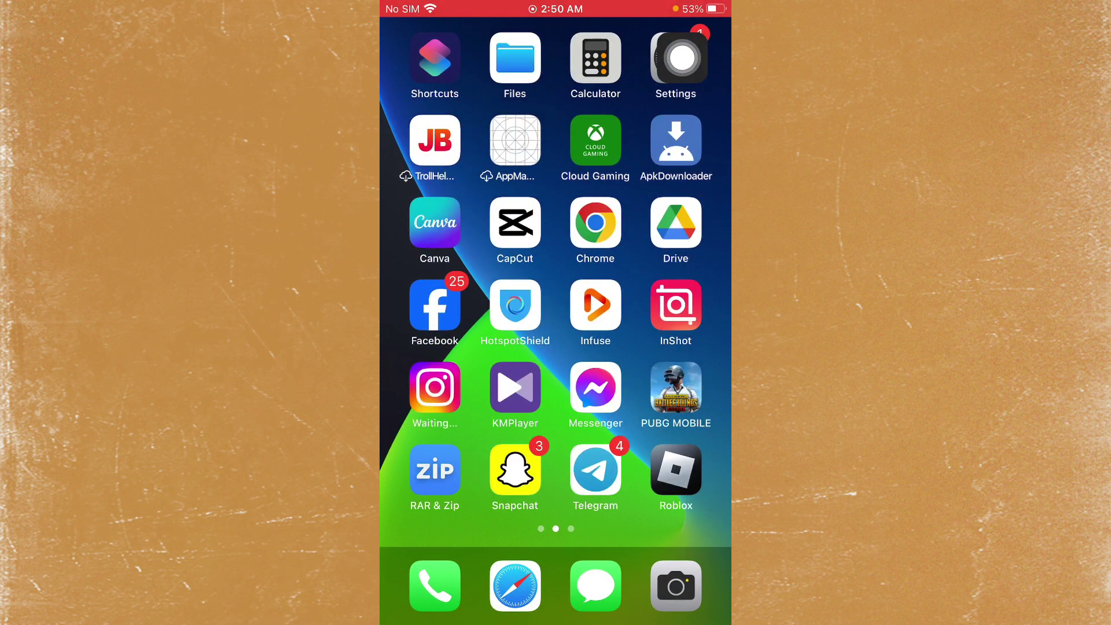
{"action": "left_click", "coordinate": [675, 57]}
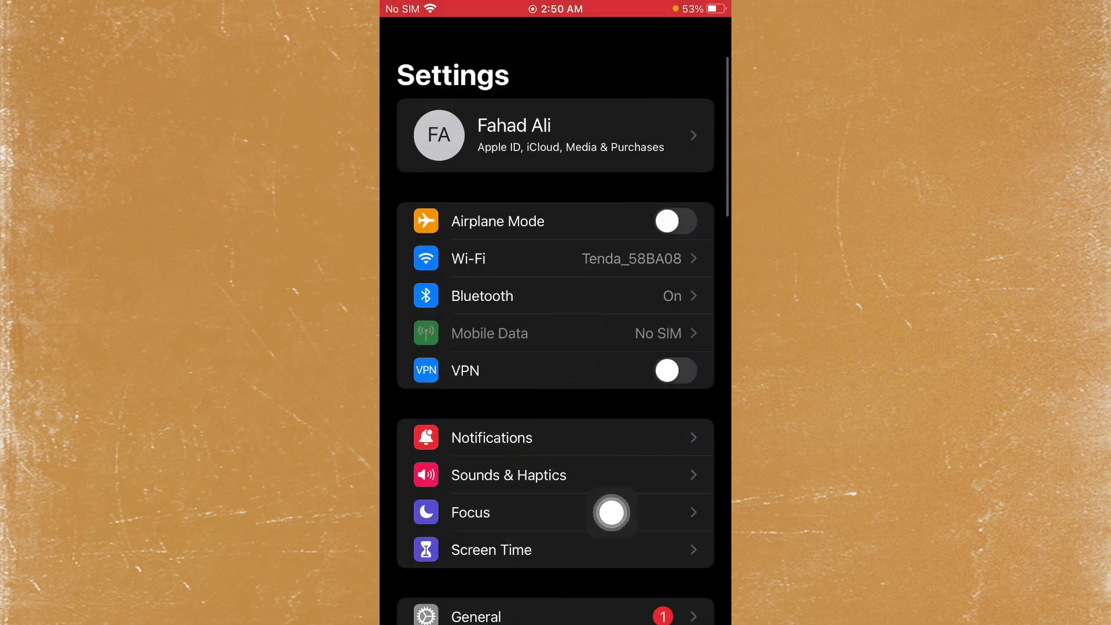
{"action": "scroll", "coordinate": [611, 511], "scroll_direction": "down", "scroll_amount": 2}
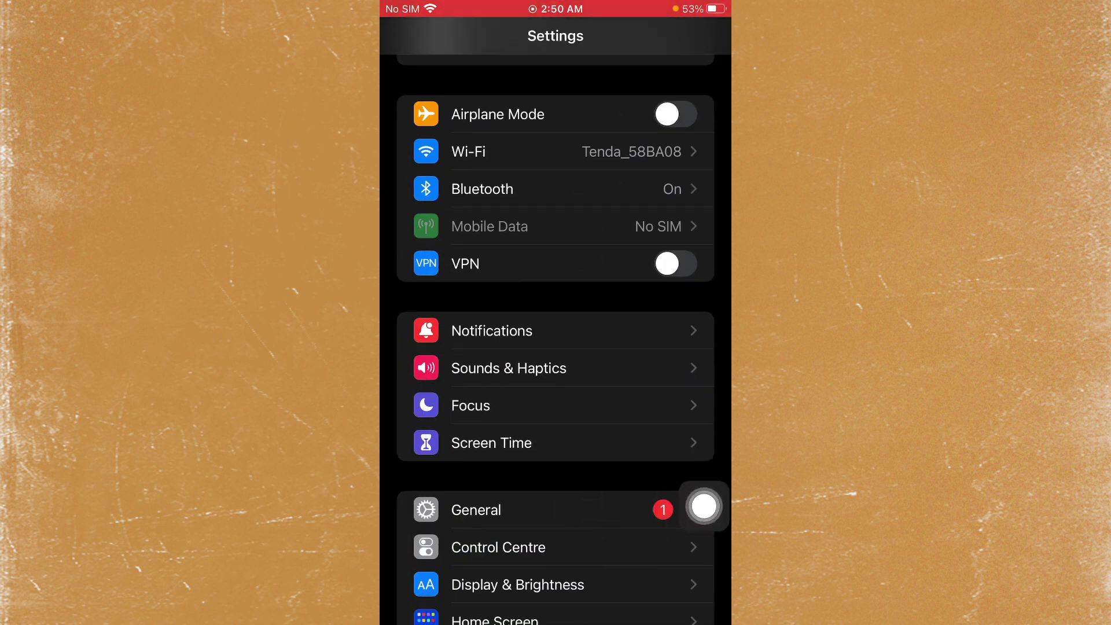
{"action": "left_click", "coordinate": [476, 510]}
{"action": "scroll", "coordinate": [556, 347], "scroll_direction": "down", "scroll_amount": 2}
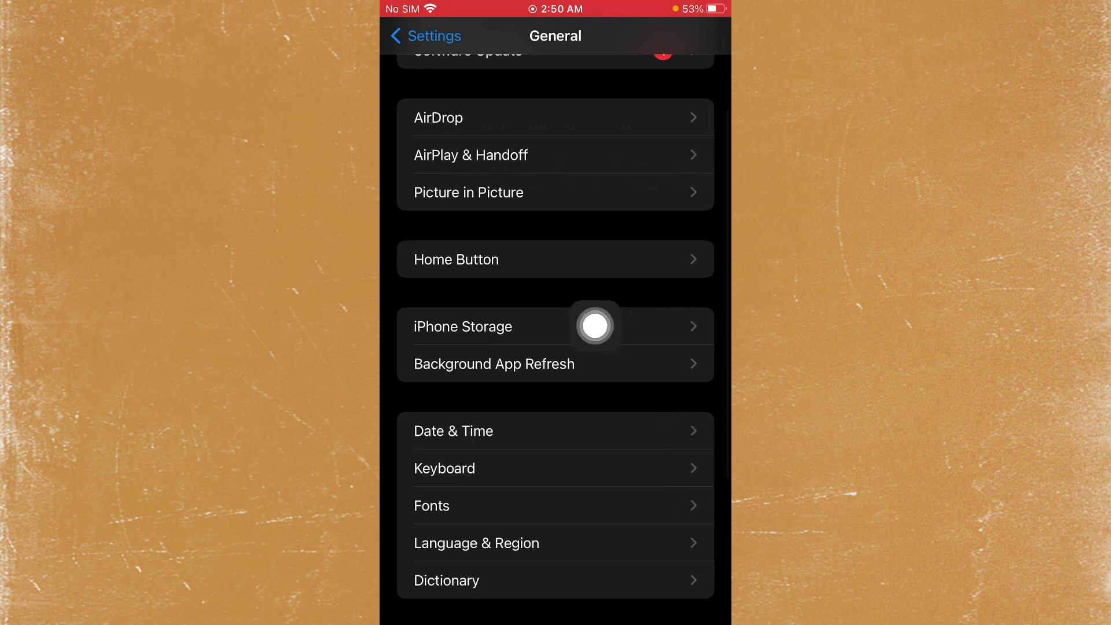
{"action": "left_click", "coordinate": [596, 327]}
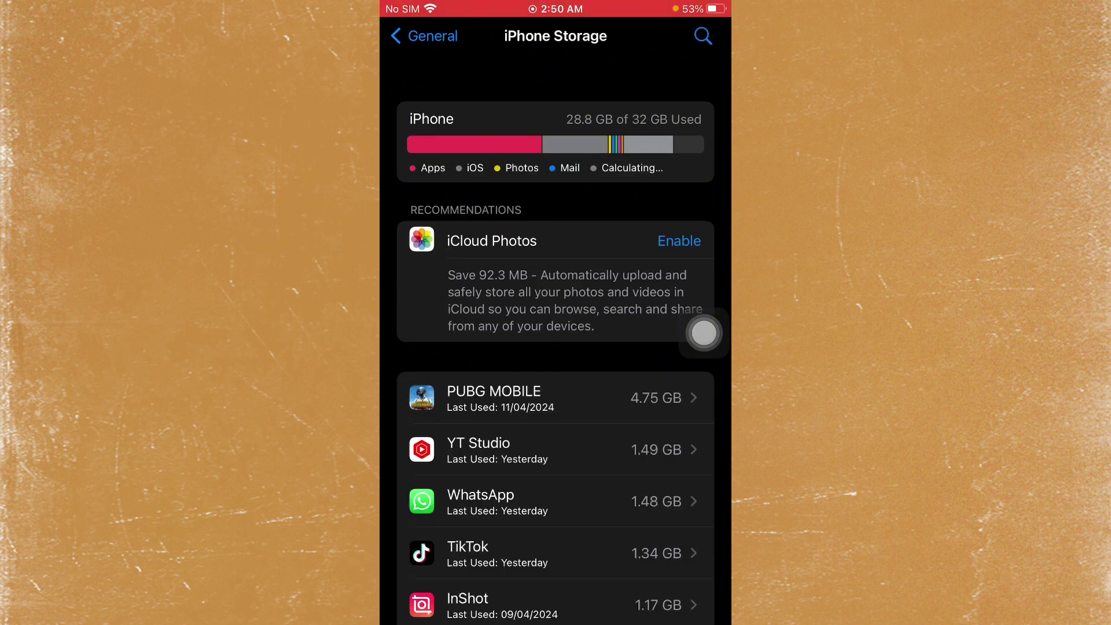
{"action": "scroll", "coordinate": [556, 348], "scroll_direction": "down", "scroll_amount": 5}
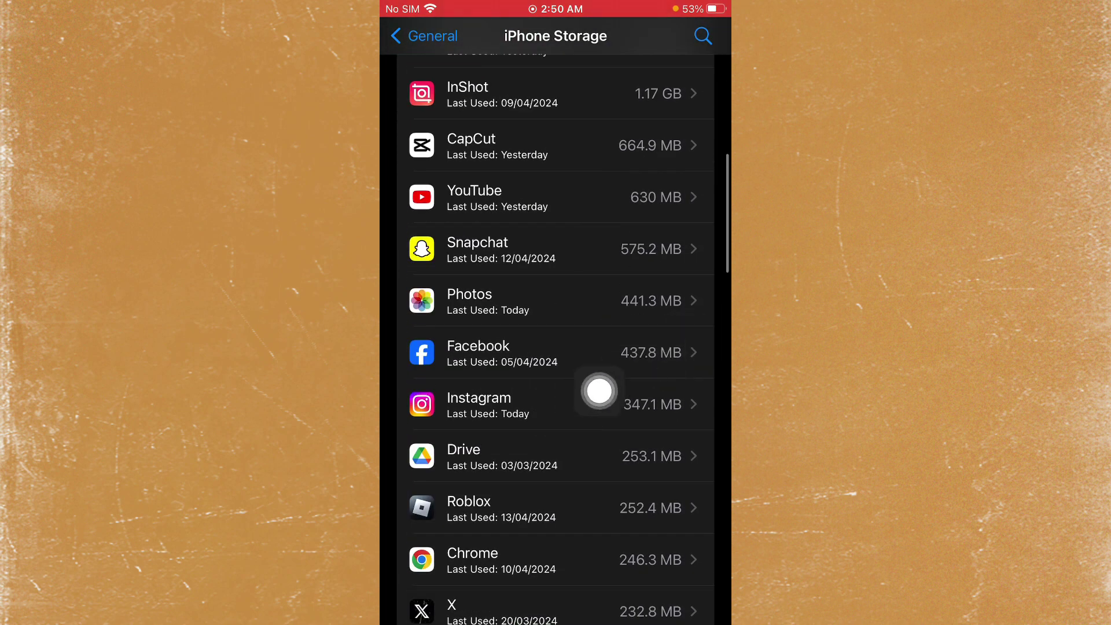
Step: Offload Instagram with confirmation, then return to the second home screen page
{"action": "left_click", "coordinate": [599, 393]}
{"action": "left_click", "coordinate": [687, 275]}
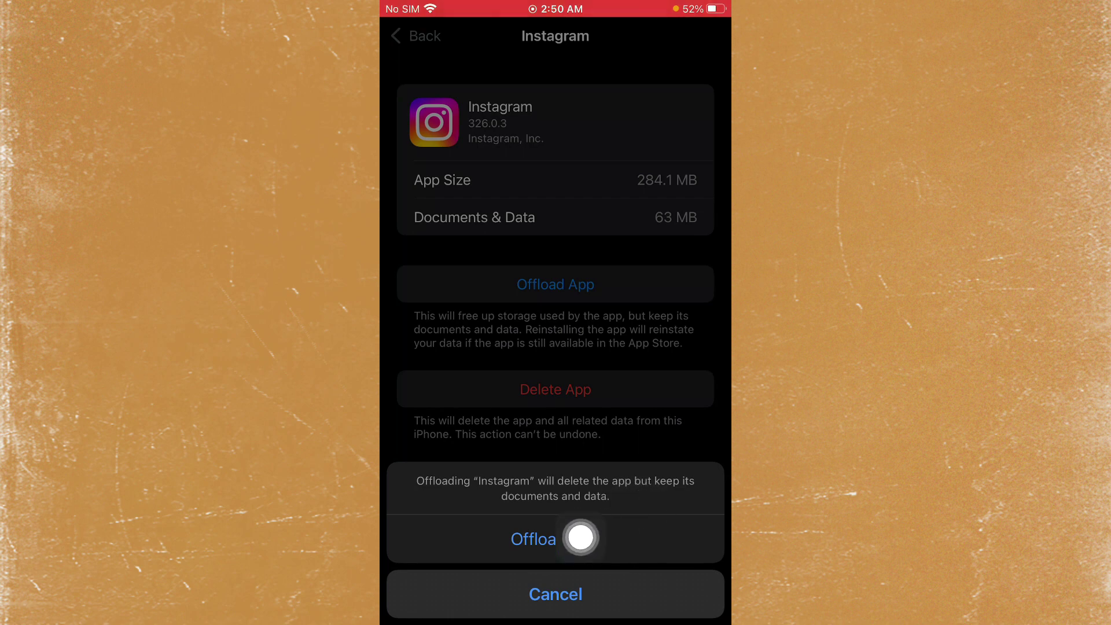
{"action": "left_click", "coordinate": [703, 536]}
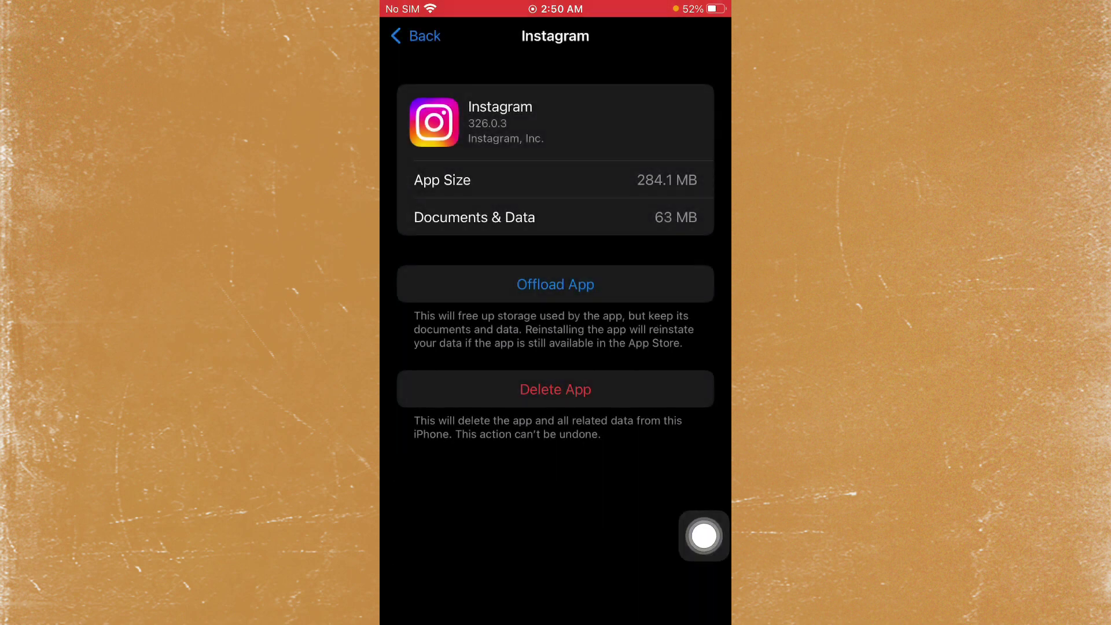
{"action": "left_click", "coordinate": [704, 536]}
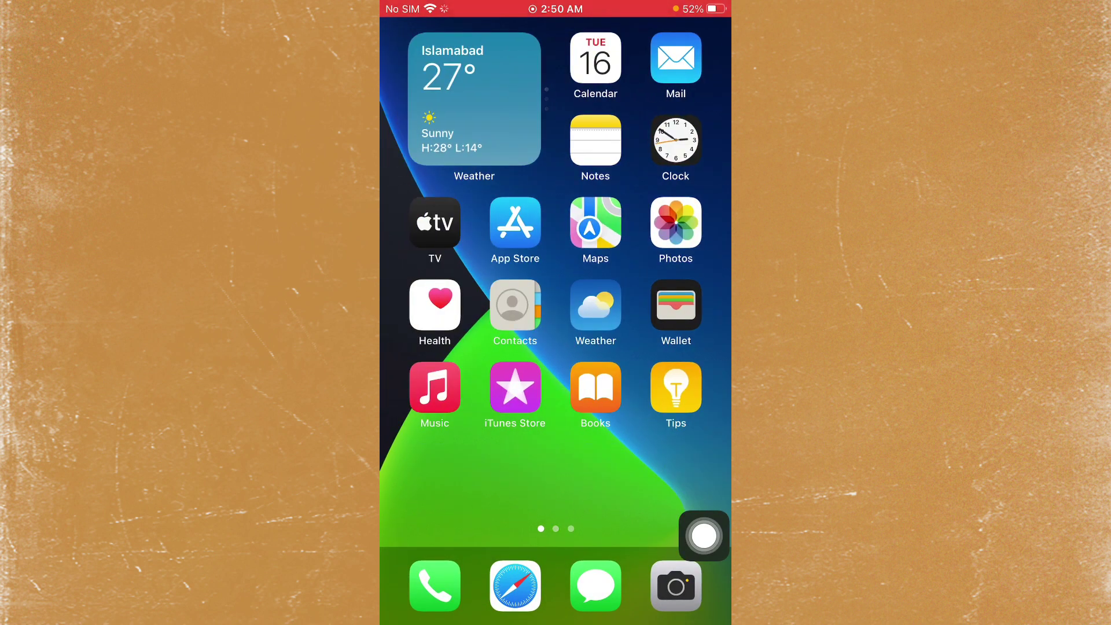
{"action": "left_click_drag", "start_coordinate": [642, 348], "coordinate": [451, 348]}
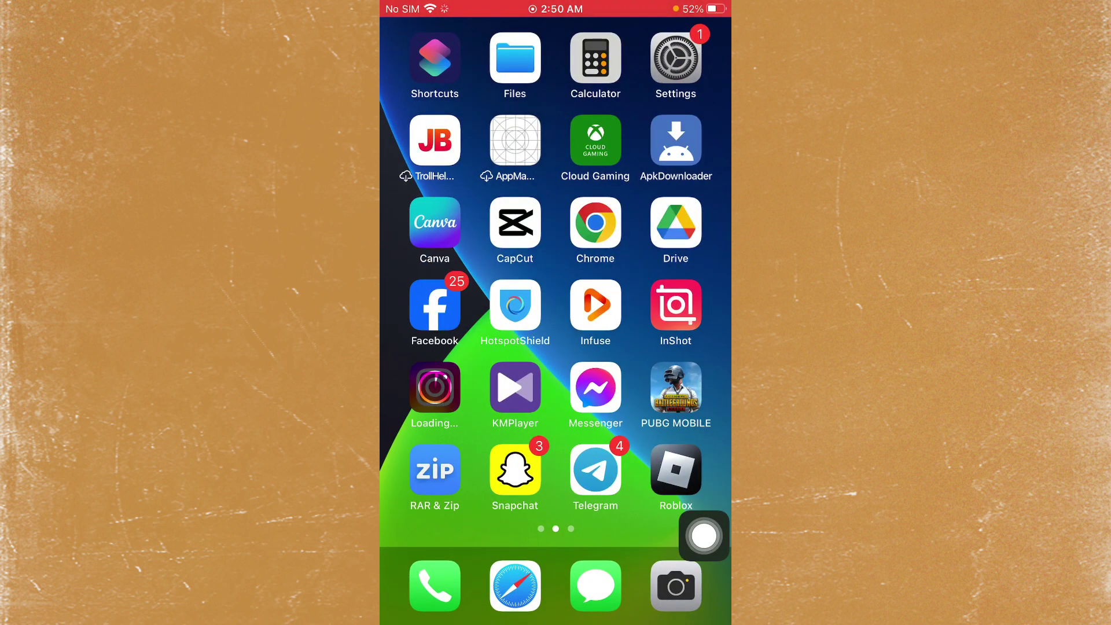